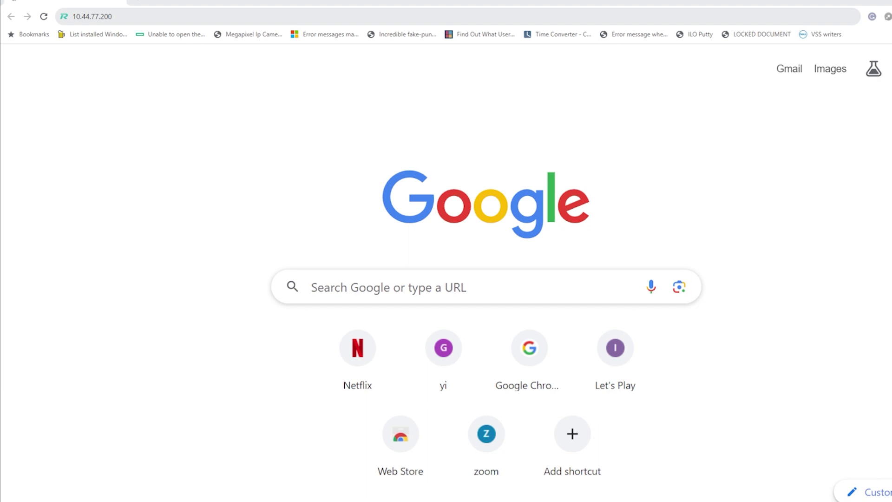
- Sign in to the switch at 10.44.77.200 as admin with the account password
left_click(151, 16)
key("Return")
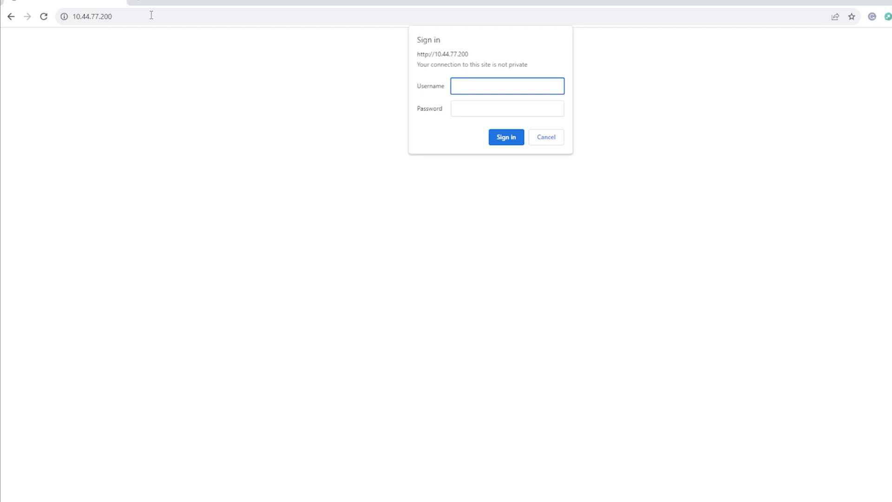
type("admin")
key("Tab")
key("Return")
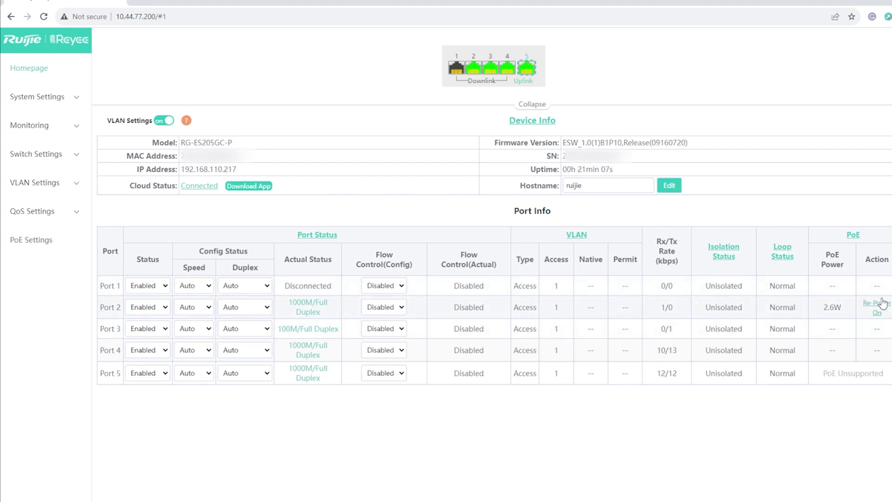
- Browse the Device Info, IP Settings, Account Settings, Reboot, Upgrade and Restore Default pages
left_click(44, 96)
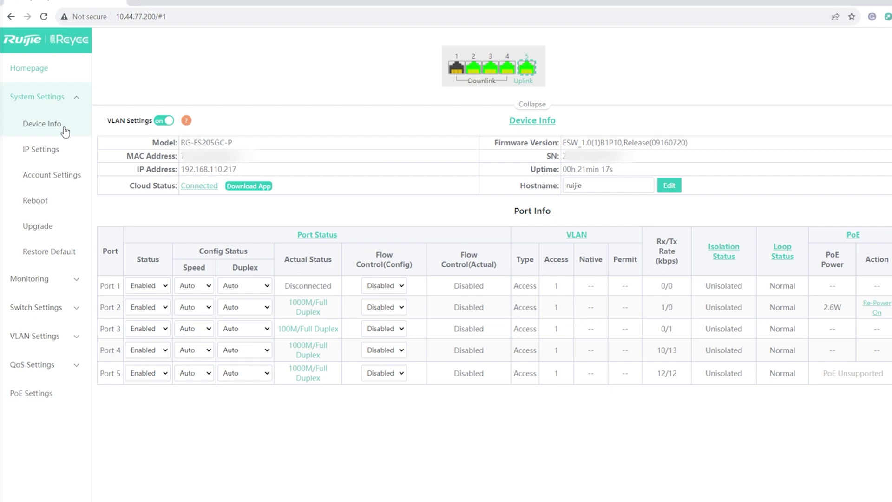
left_click(47, 149)
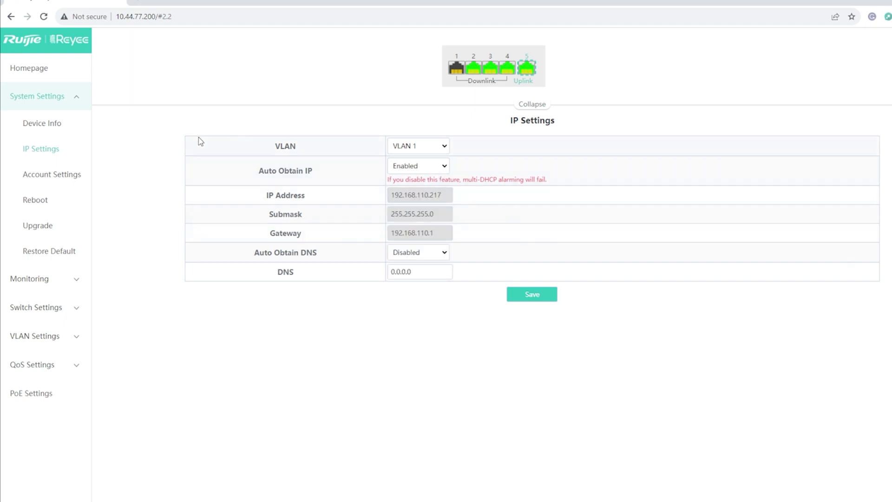
left_click(66, 182)
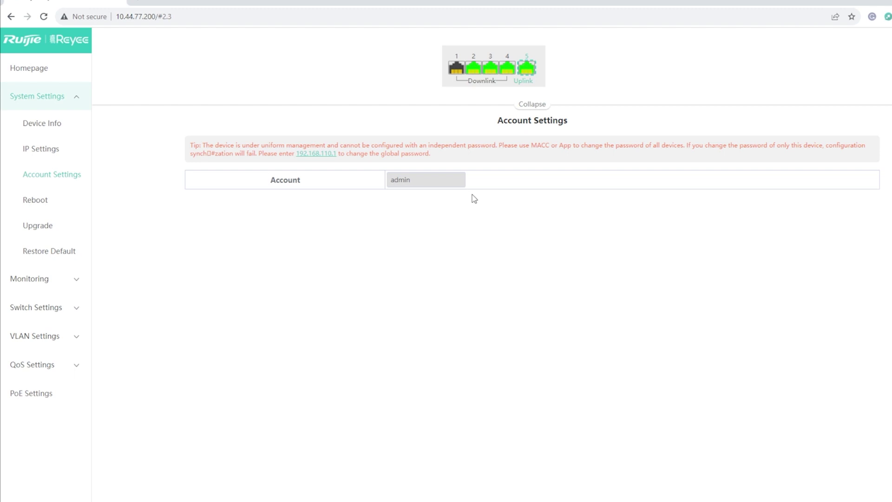
left_click(30, 205)
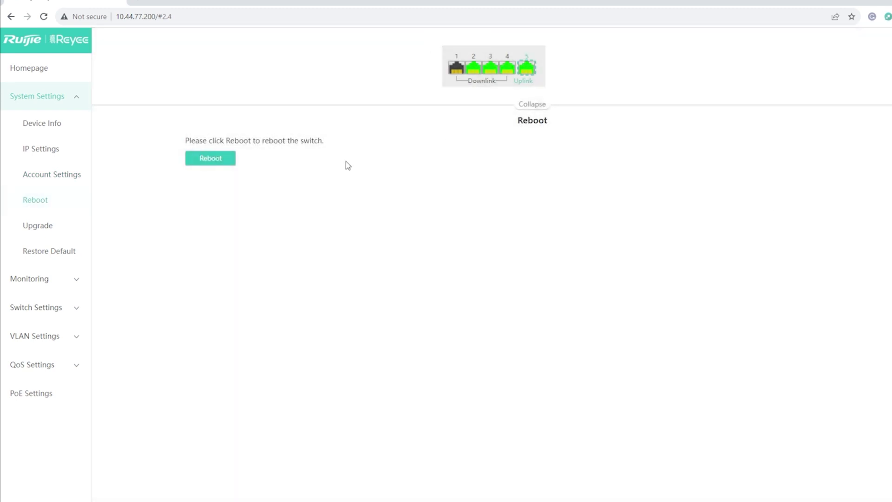
left_click(51, 234)
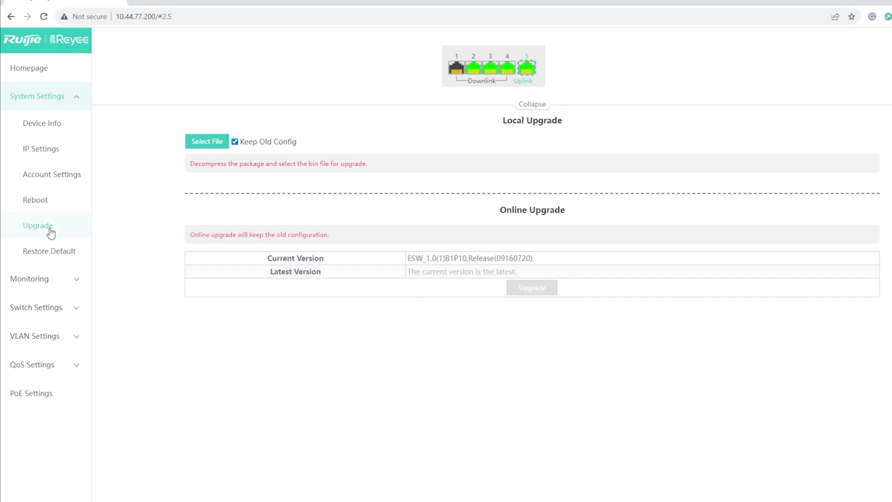
left_click(46, 252)
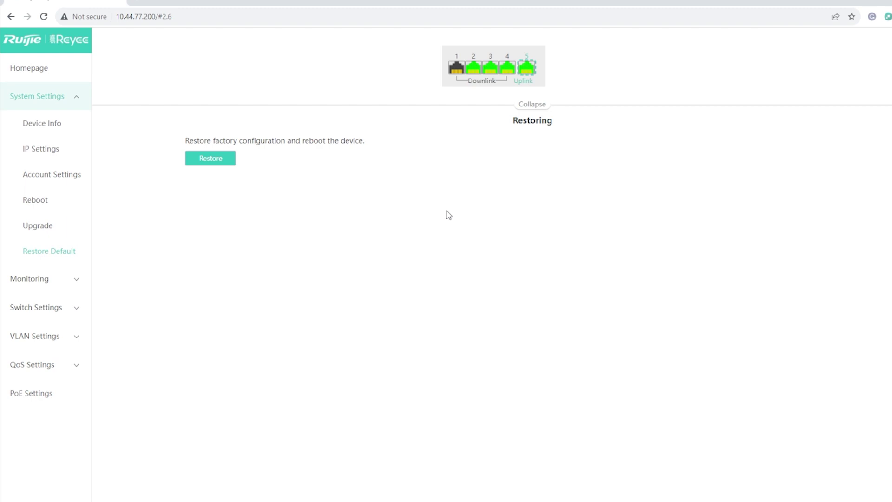
left_click(47, 278)
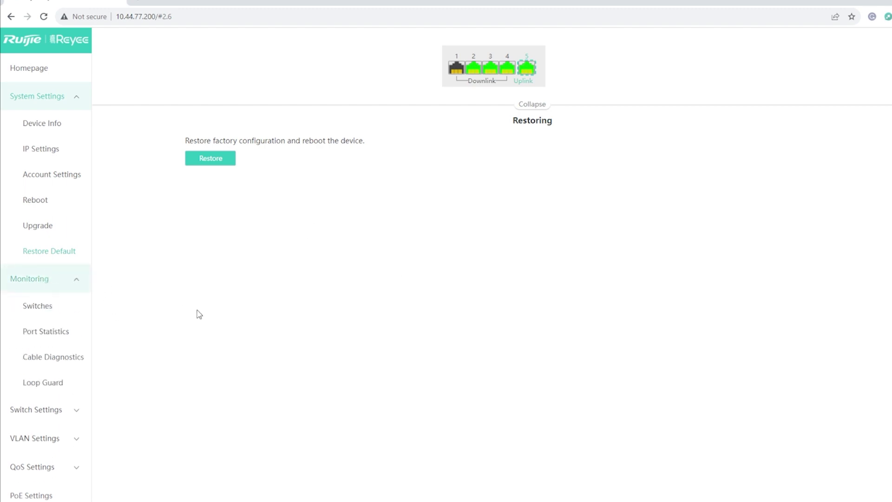
- View Switches and Port Statistics, run cable diagnostics on all ports, then check Loop Guard
left_click(59, 306)
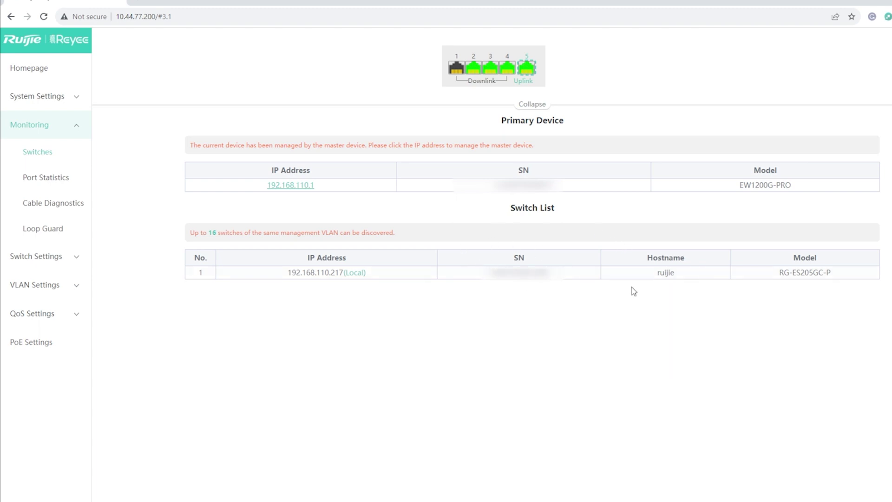
left_click(46, 179)
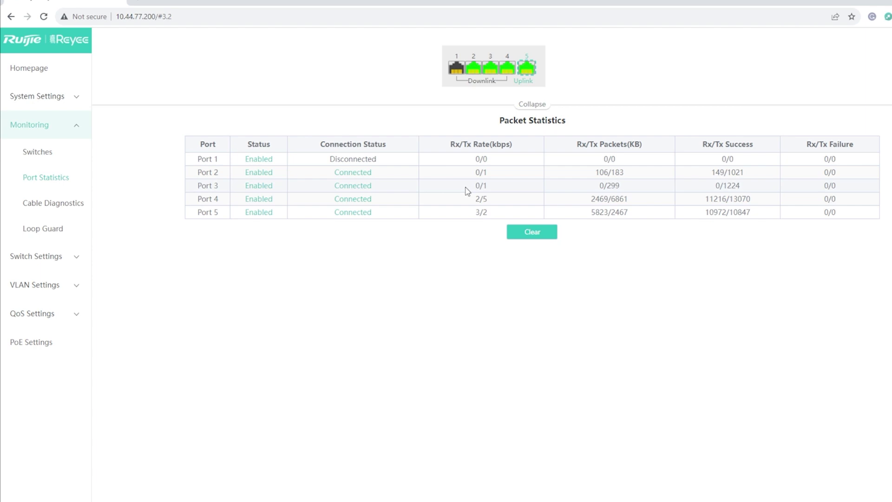
left_click(64, 204)
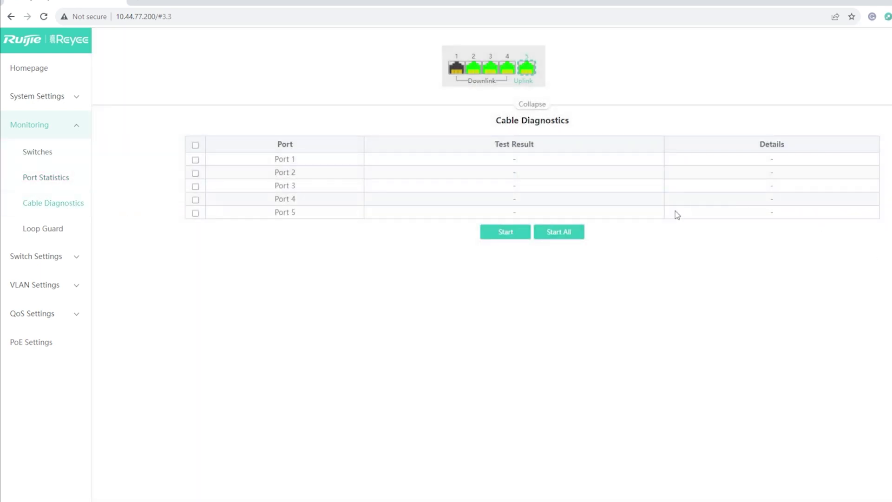
left_click(569, 232)
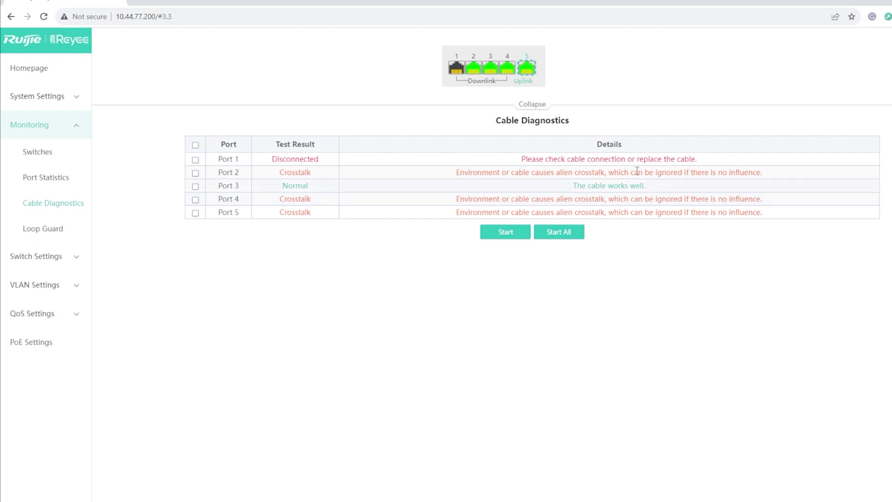
left_click(54, 231)
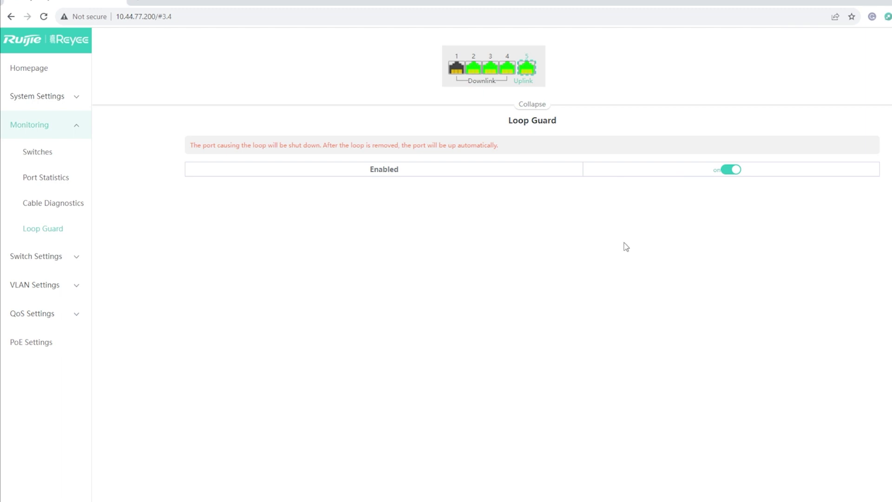
left_click(29, 257)
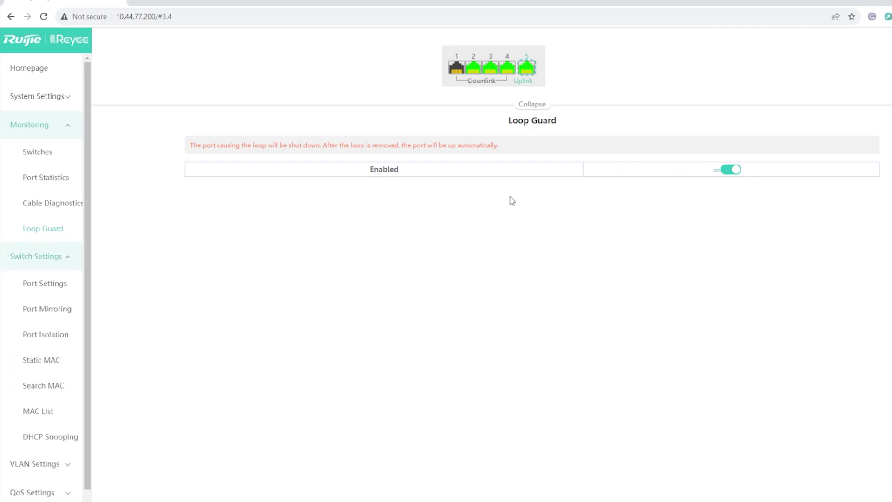
- Review the Port Settings, Port Mirroring, Static MAC and Search MAC pages, ending on MAC List
left_click(50, 283)
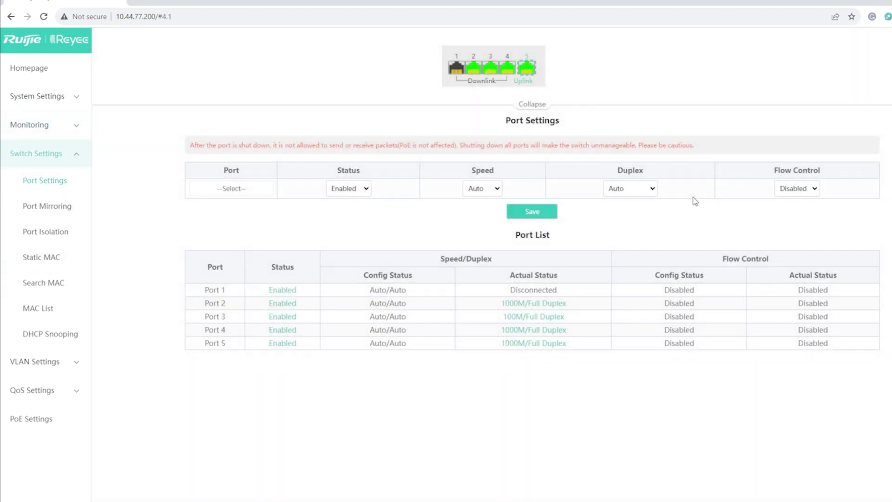
left_click(246, 191)
left_click(359, 205)
left_click(53, 211)
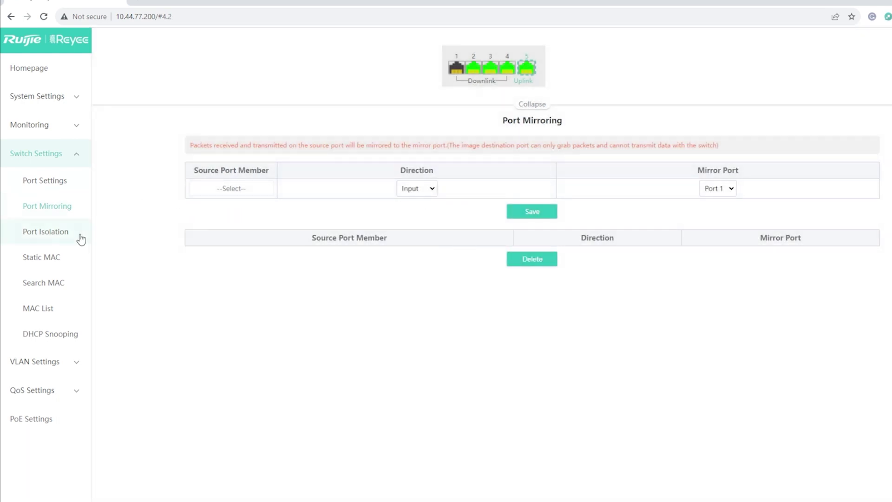
left_click(67, 255)
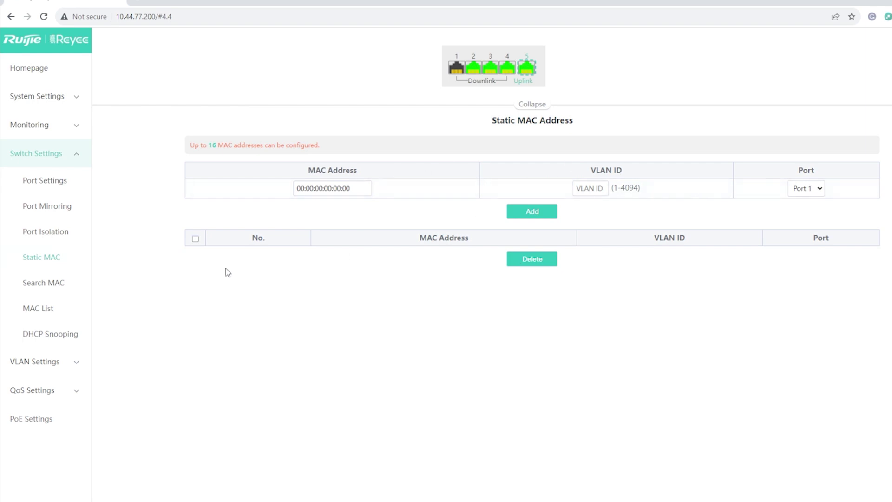
left_click(59, 288)
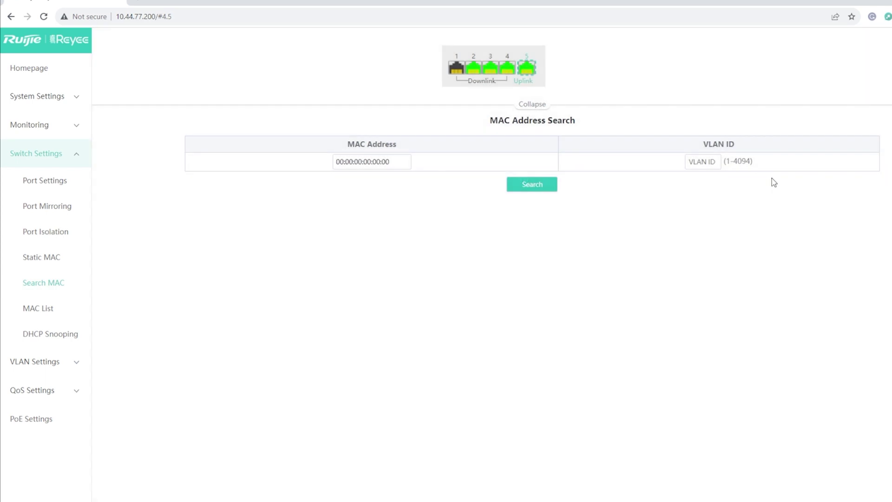
left_click(47, 308)
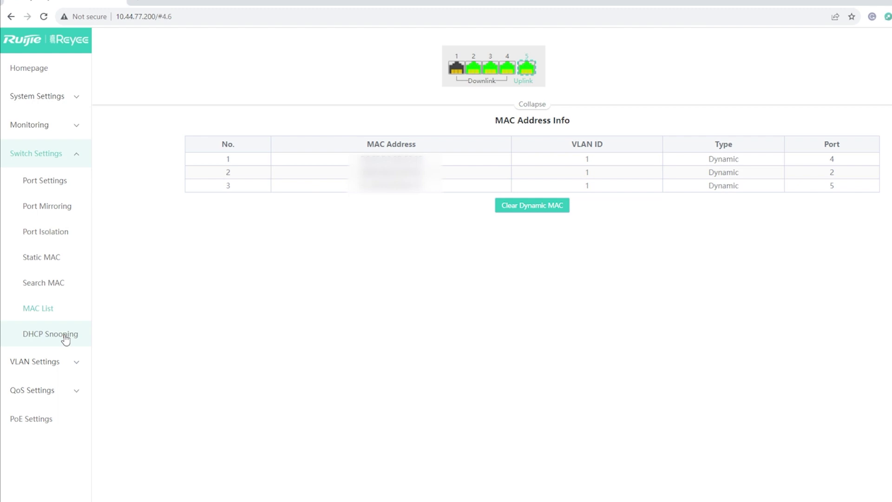
left_click(58, 363)
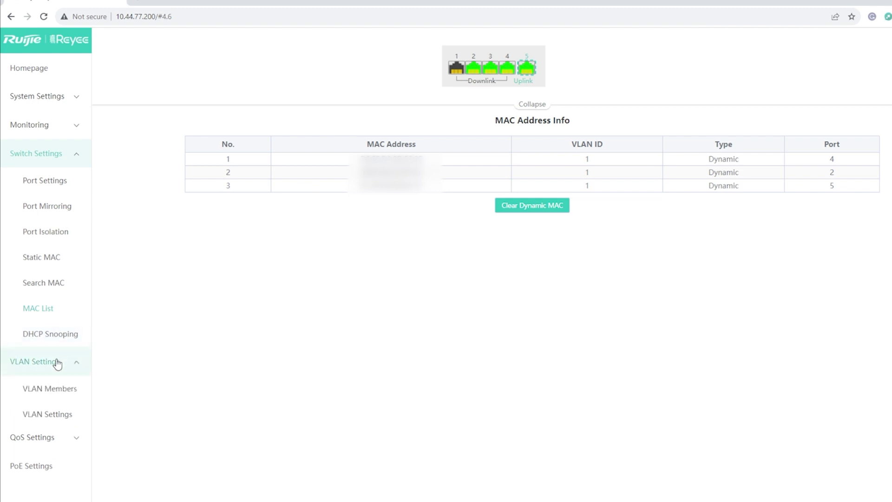
- On the VLAN members page, enter VLAN 2, then mark and unmark it in the list
left_click(60, 395)
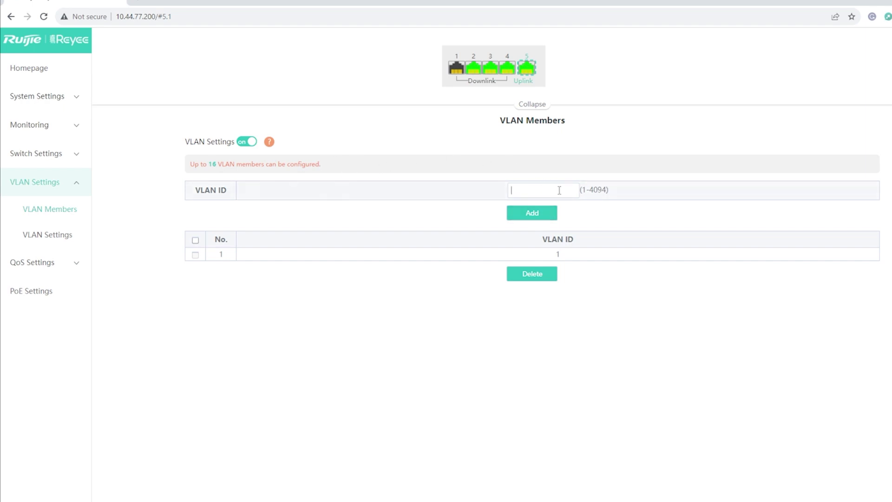
type("2")
left_click(539, 222)
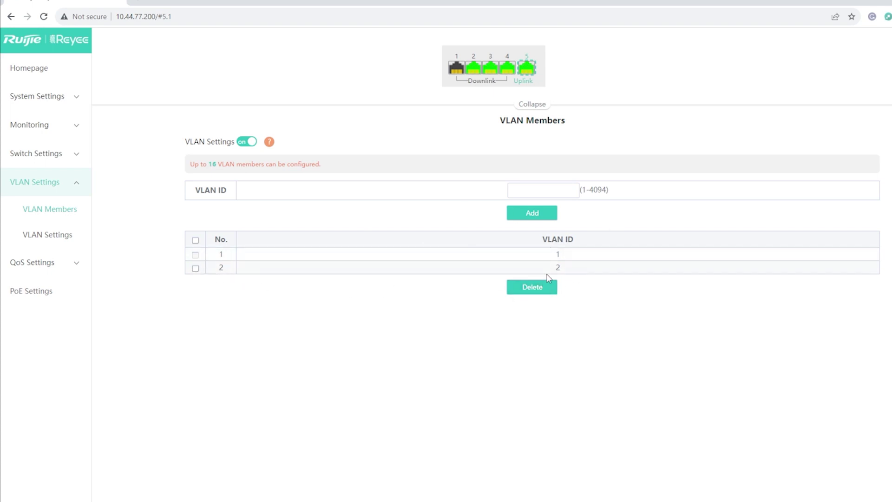
left_click(195, 268)
left_click(195, 269)
- Check Port 2's VLAN assignment, then bring up the QoS Port Rate page
left_click(61, 239)
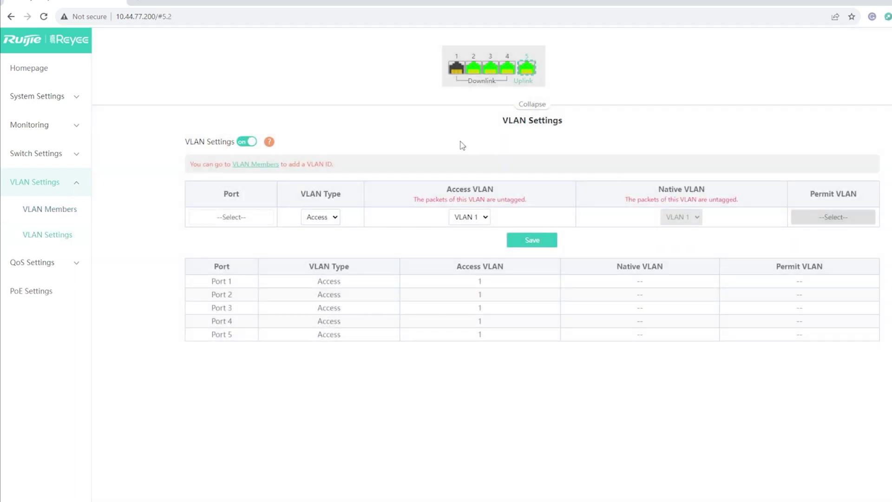
left_click(251, 222)
left_click(212, 263)
left_click(77, 263)
left_click(70, 293)
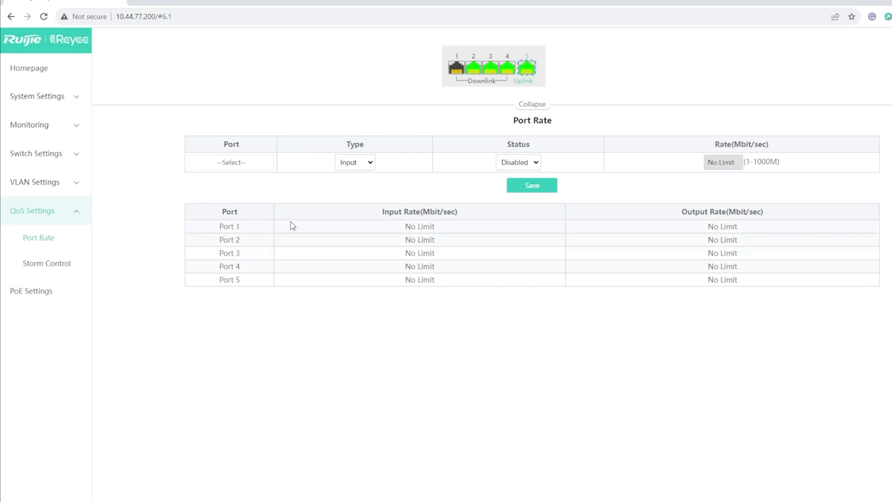
- Enable a 10 Mbit/sec input rate limit on Port 2, replacing 1000, and save it
left_click(254, 166)
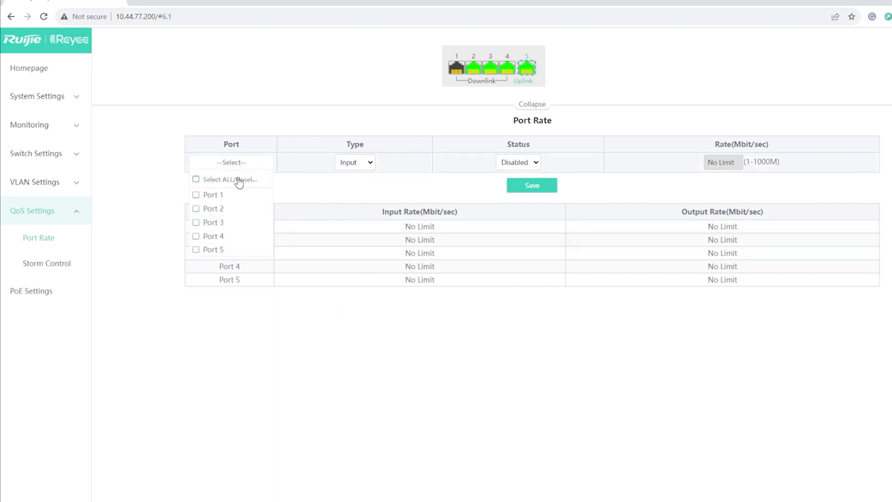
left_click(198, 208)
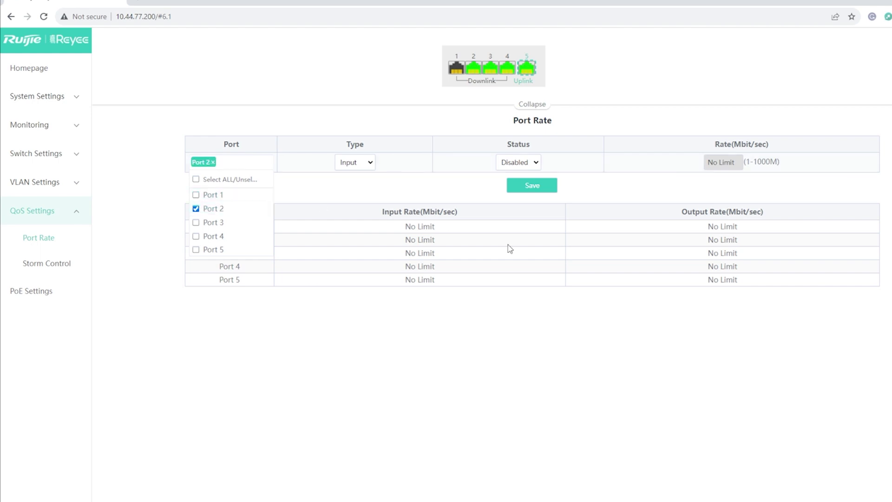
left_click(360, 172)
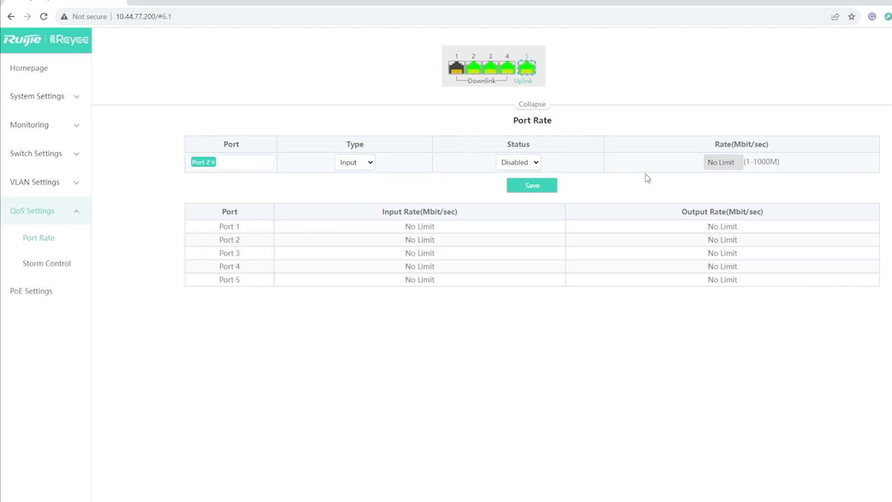
left_click(521, 167)
left_click(524, 185)
double_click(735, 160)
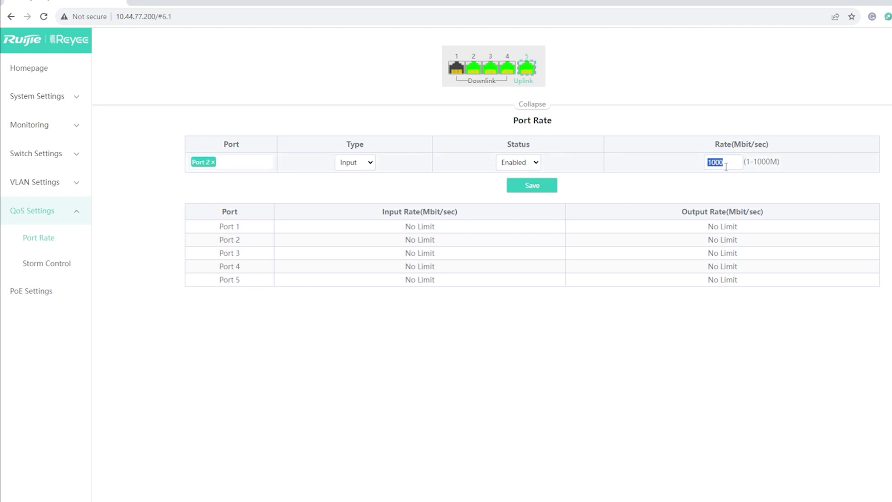
type("10")
left_click(533, 184)
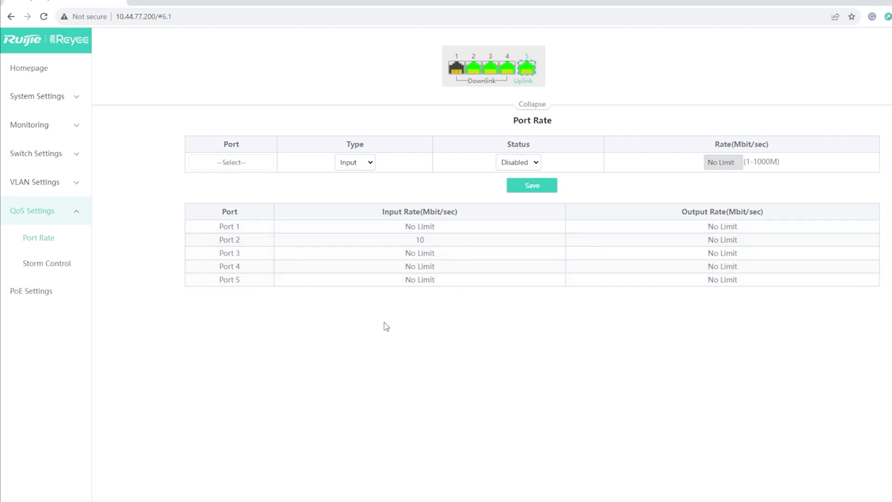
left_click(55, 264)
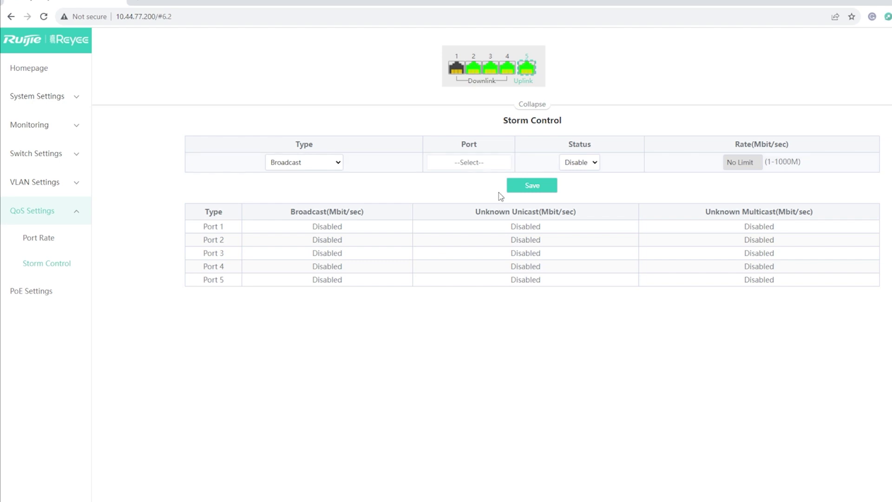
- Switch Port 3's PoE power off and back on, confirming each change
left_click(53, 291)
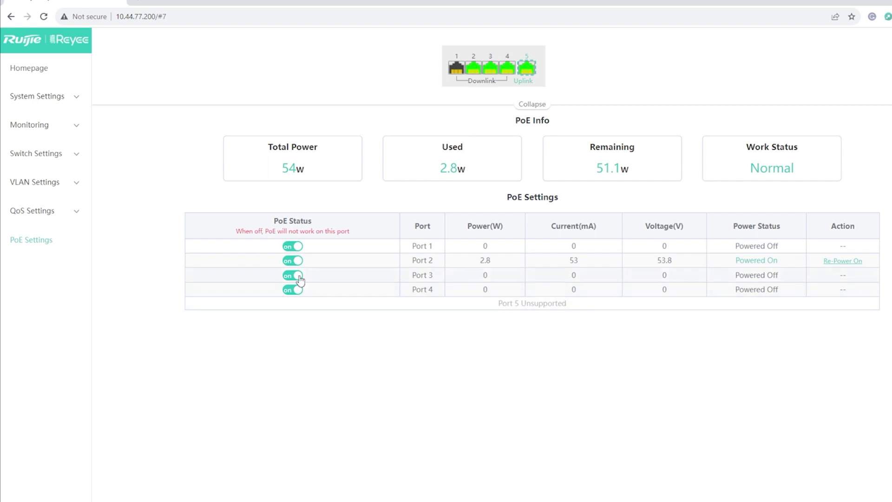
left_click(293, 289)
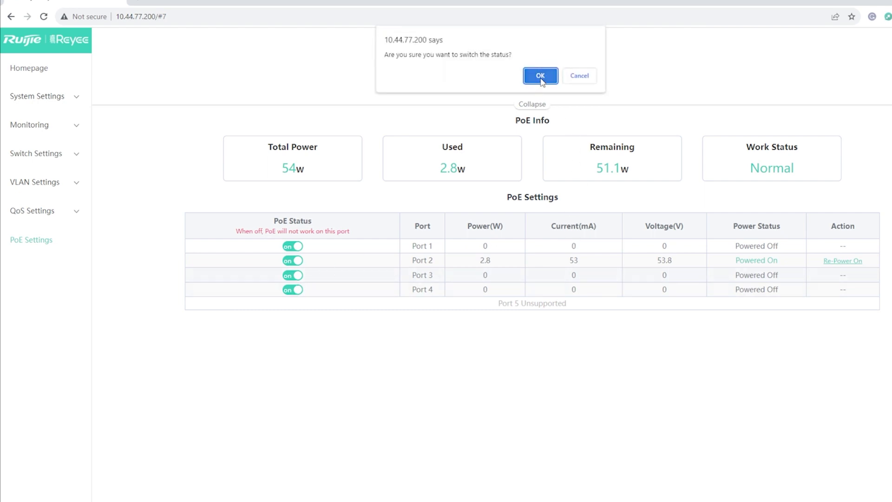
left_click(541, 76)
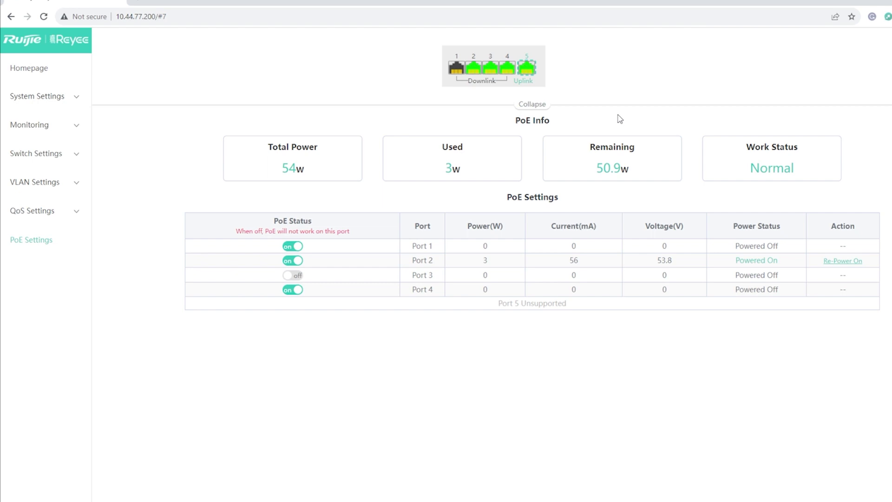
left_click(293, 275)
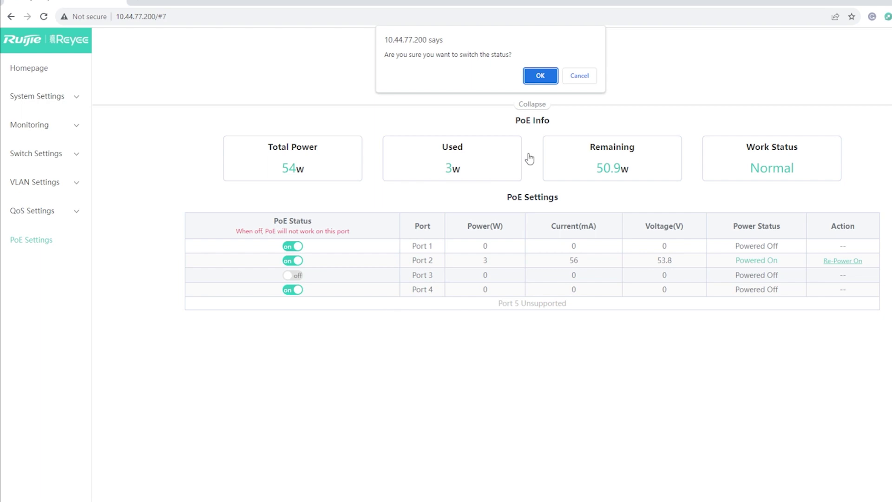
left_click(538, 77)
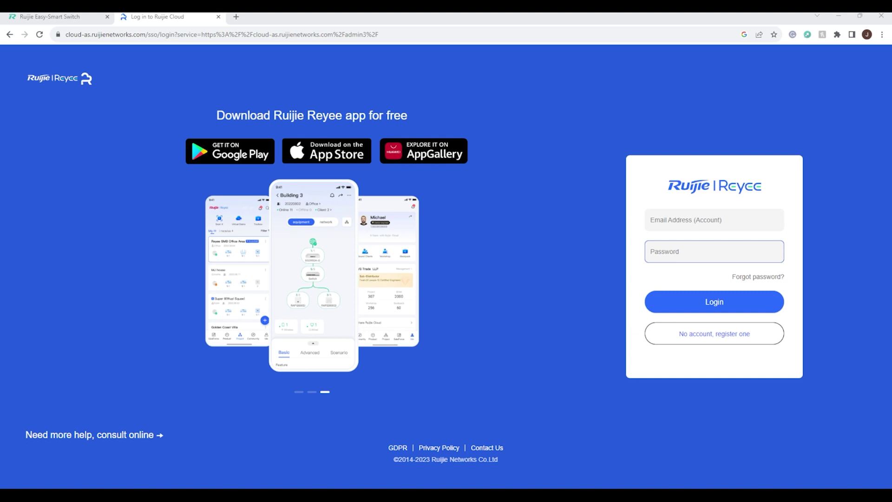
- Begin entering the account e-mail address on the Ruijie Cloud sign-in page
left_click(714, 220)
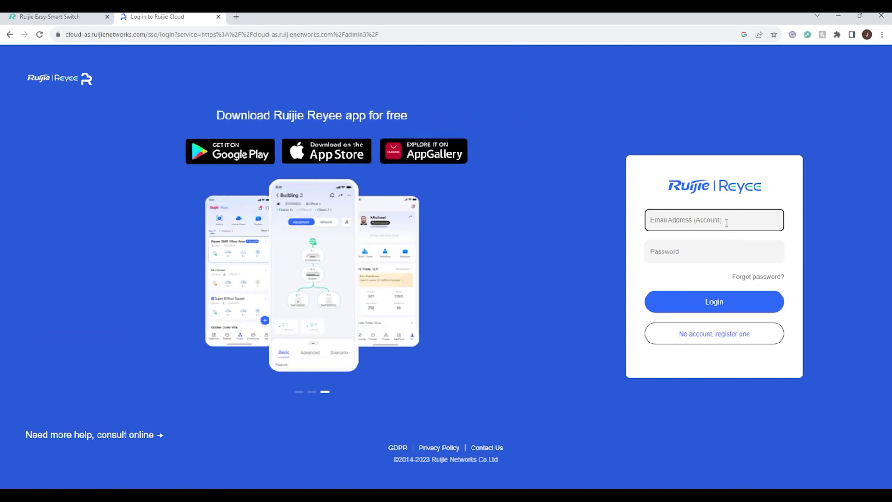
type("M")
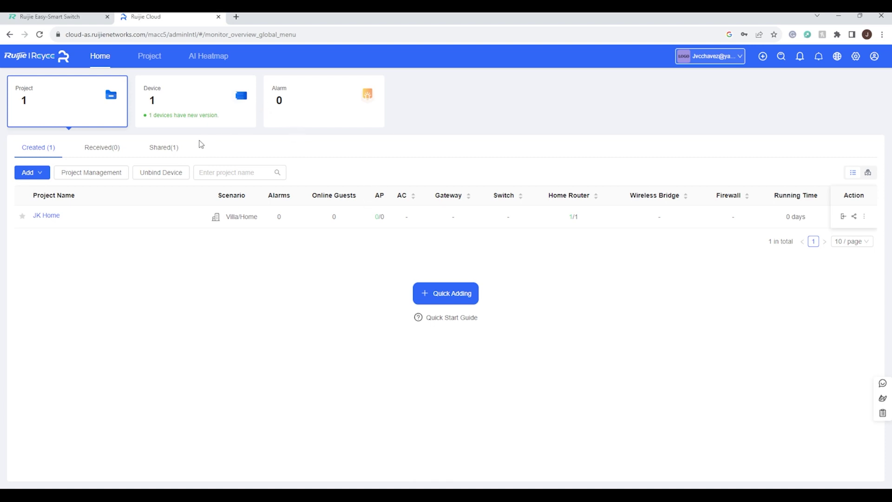
- Show the device list holding the EW1200G-PRO router in JK Home
left_click(184, 101)
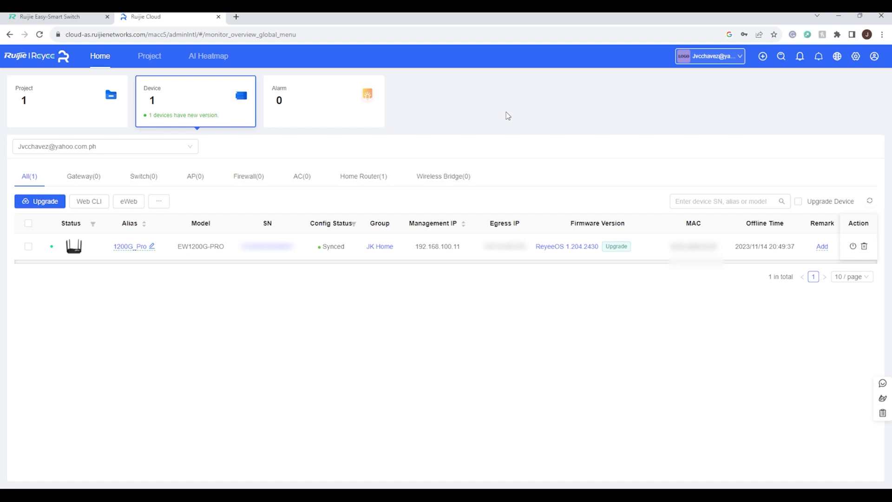
mouse_move(762, 60)
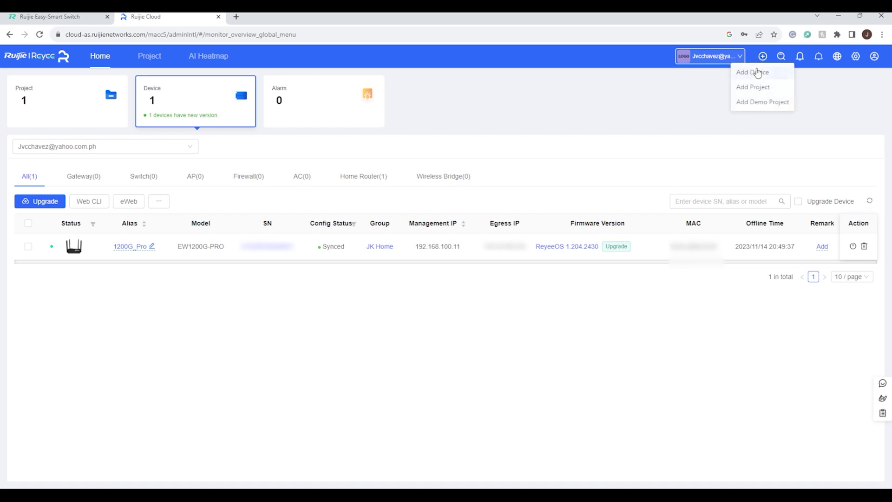
- Add a switch to JK Home by pasting its serial number, with the alias Switch
left_click(758, 74)
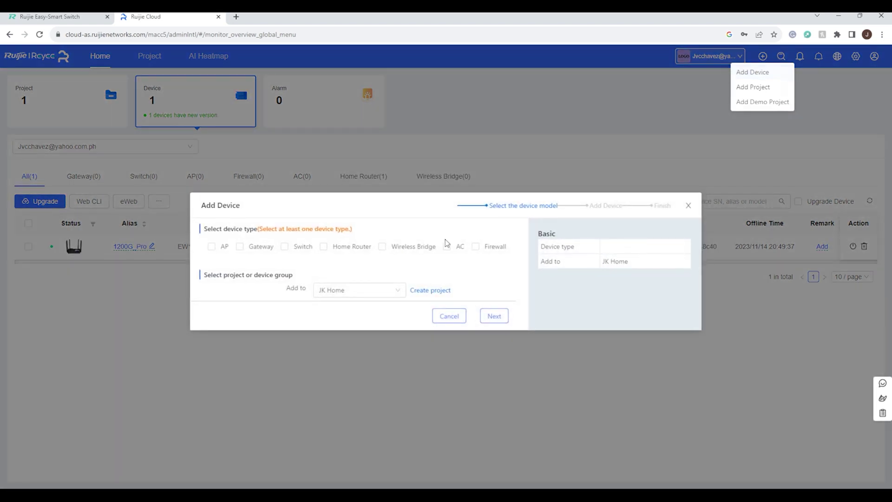
left_click(285, 248)
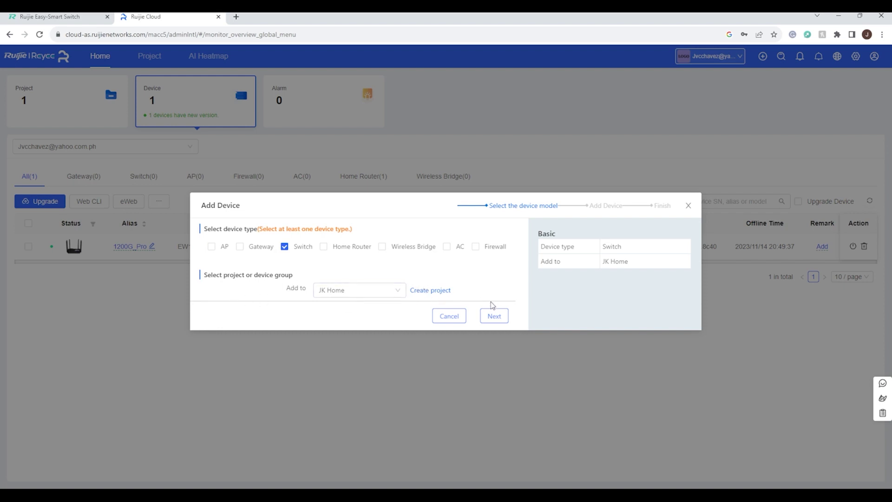
left_click(494, 316)
left_click(287, 286)
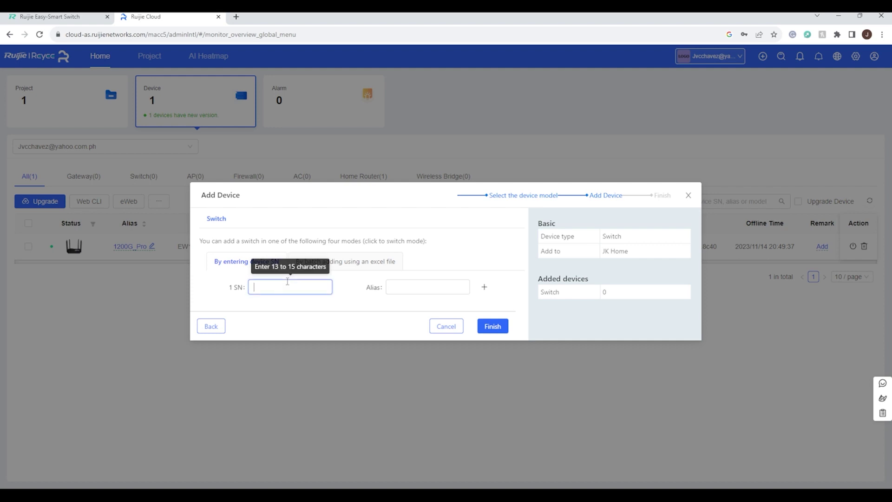
key("ctrl+v")
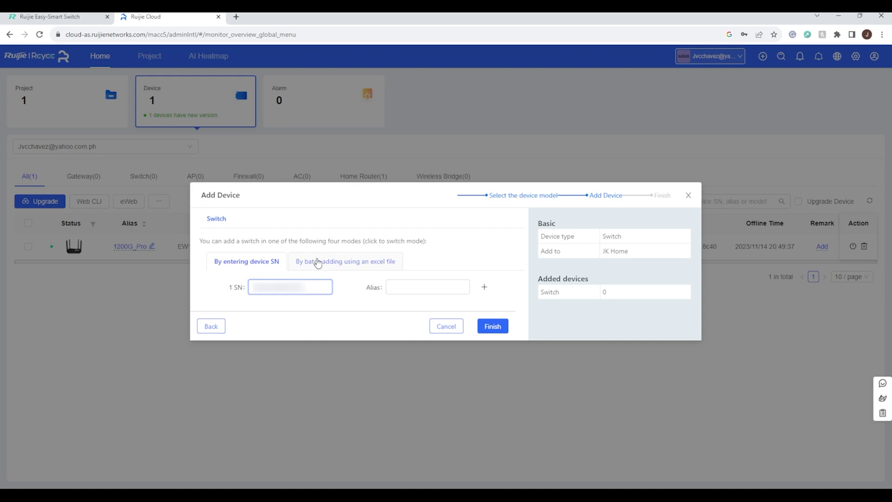
left_click(446, 287)
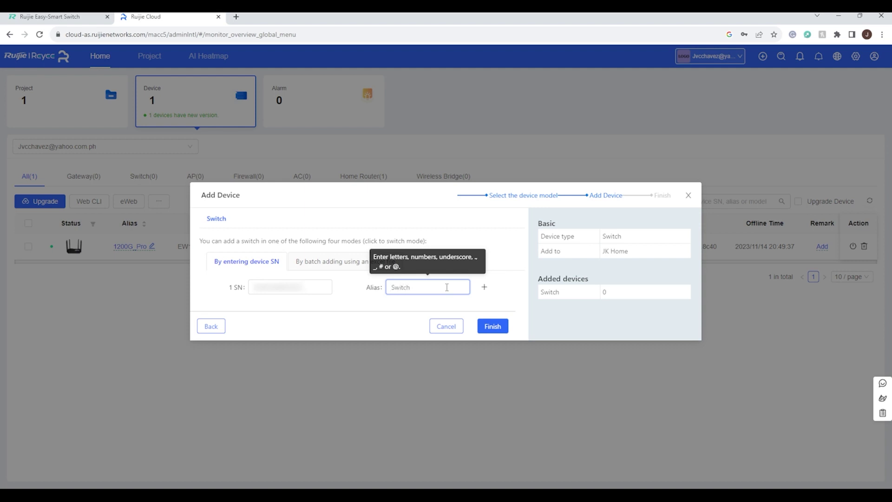
left_click(494, 330)
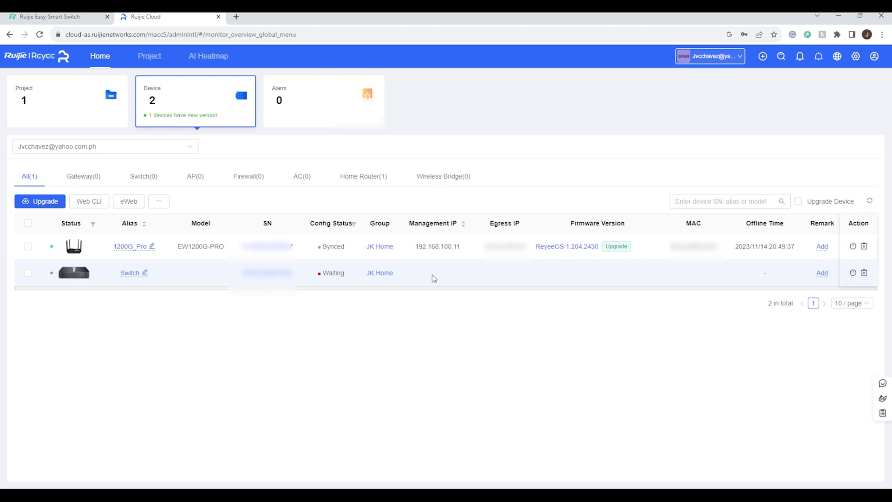
- Refresh the Switch's configuration sync status, then close the Config Status dialog
left_click(337, 275)
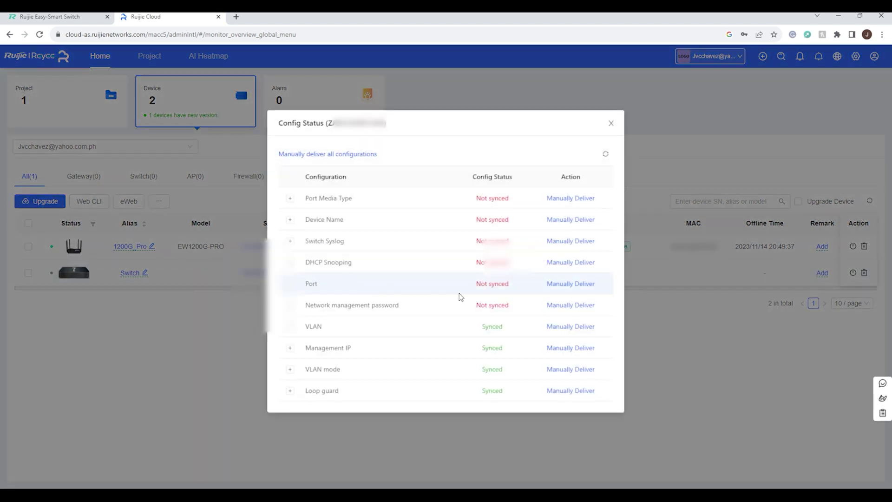
left_click(606, 154)
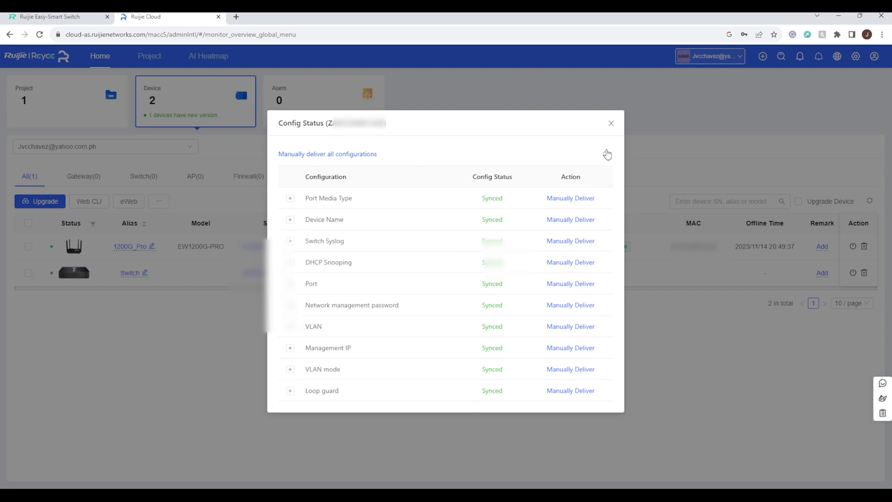
left_click(611, 123)
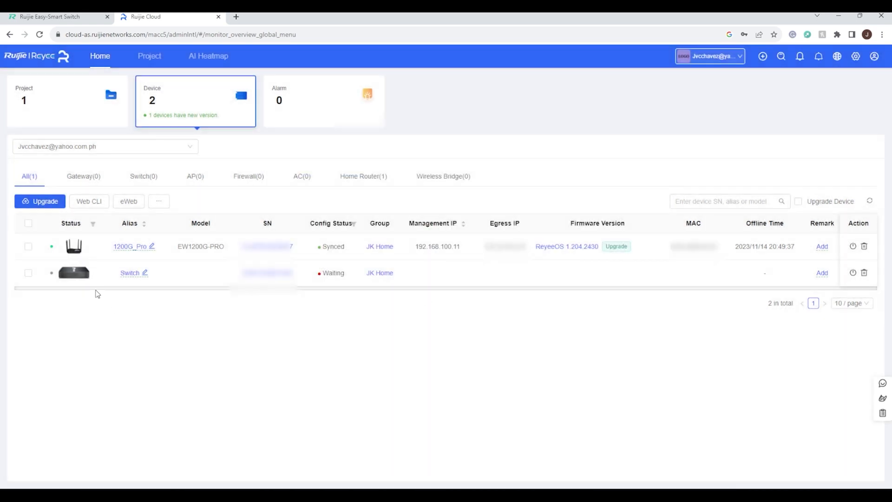
- Reload Ruijie Cloud and view the device list showing Switch (ES205GC-P, 192.168.110.217) Synced
left_click(40, 34)
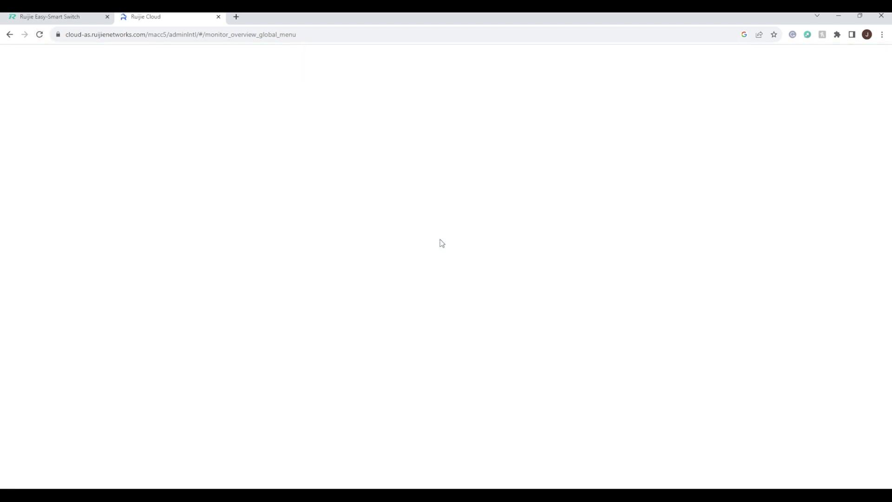
left_click(180, 110)
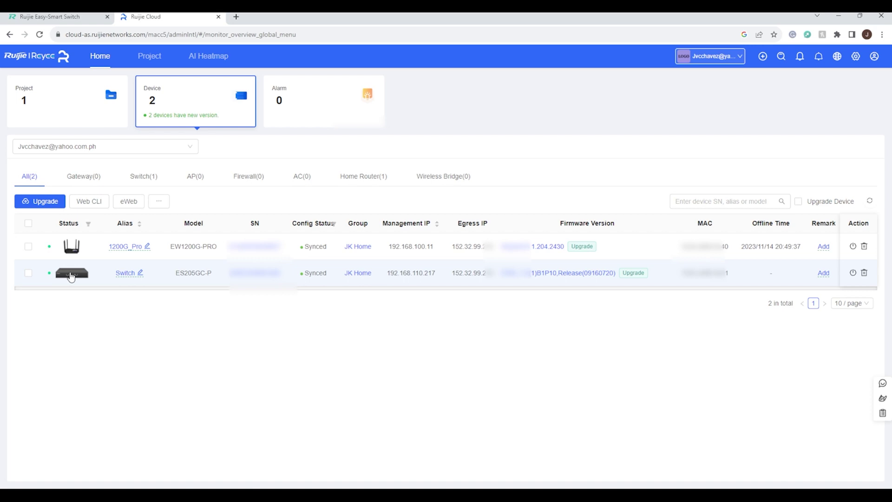
left_click(71, 278)
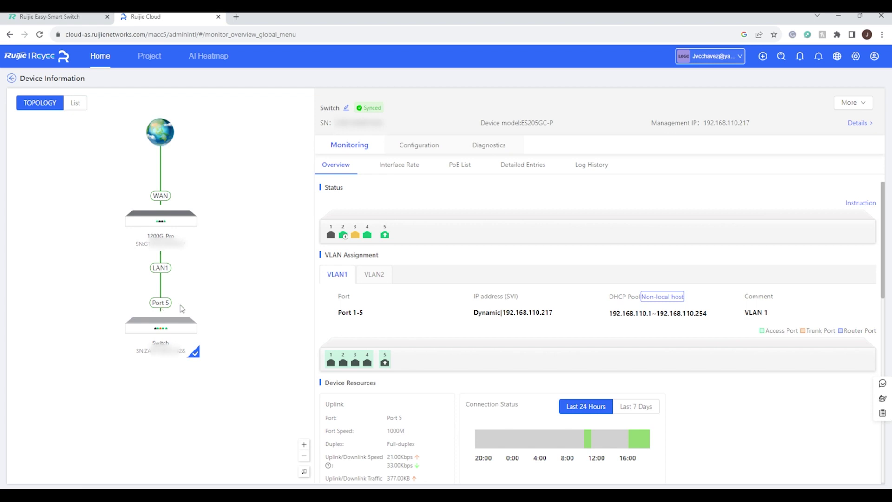
- Inspect the Switch's port status indicators on its device Overview
scroll(401, 241, "down", 1)
scroll(400, 241, "up", 1)
mouse_move(331, 235)
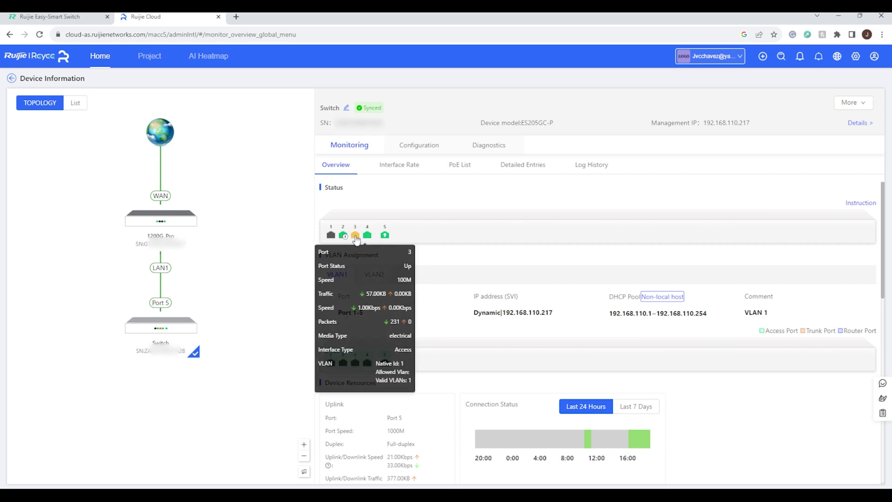
mouse_move(368, 241)
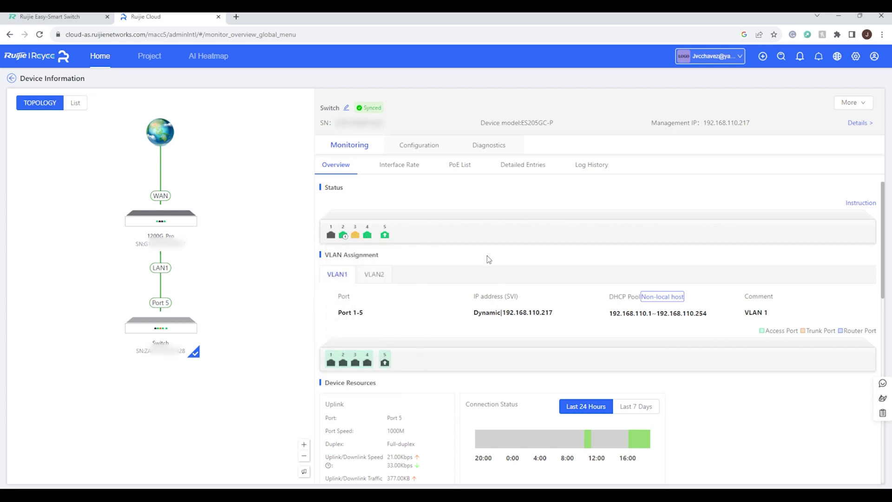
- Review the Overview's port monitoring and the PoE List, then bring up Configuration Interface
scroll(488, 258, "down", 1)
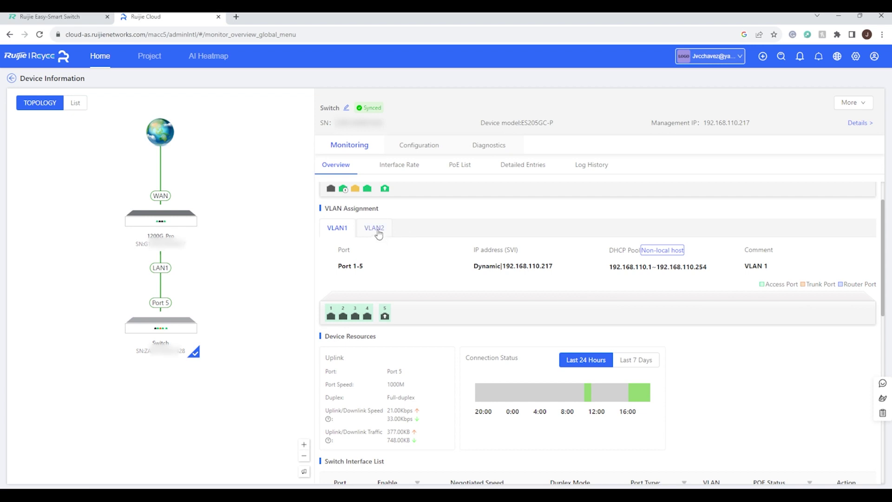
scroll(389, 236, "down", 3)
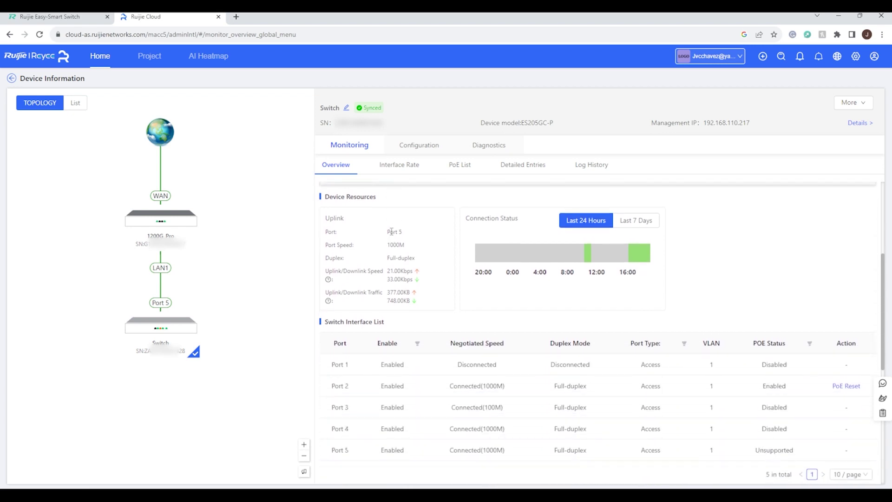
scroll(391, 231, "down", 2)
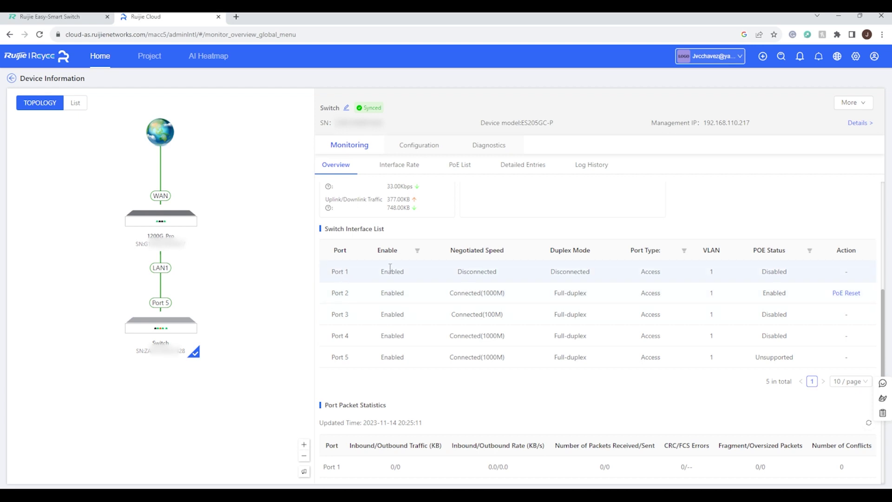
scroll(481, 340, "down", 3)
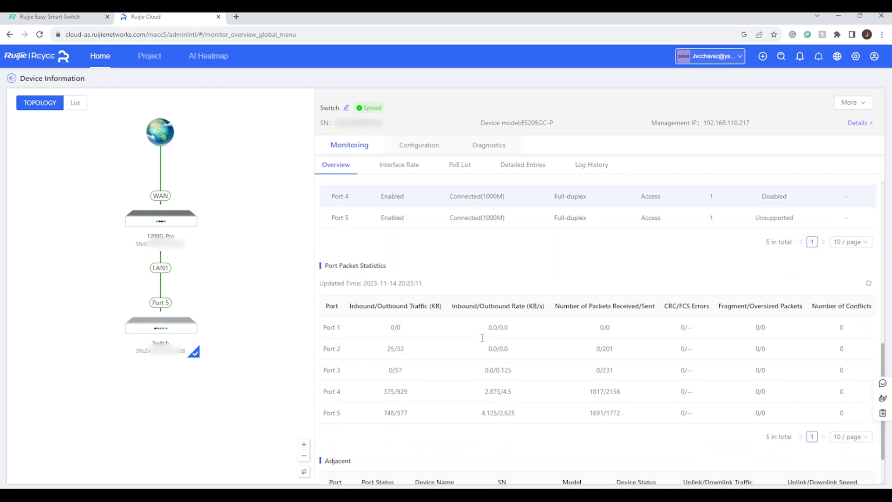
scroll(481, 339, "up", 7)
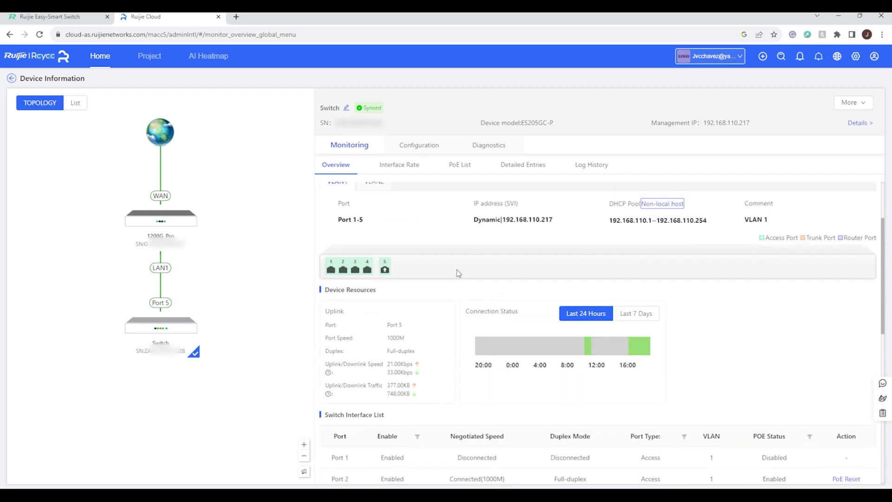
left_click(470, 167)
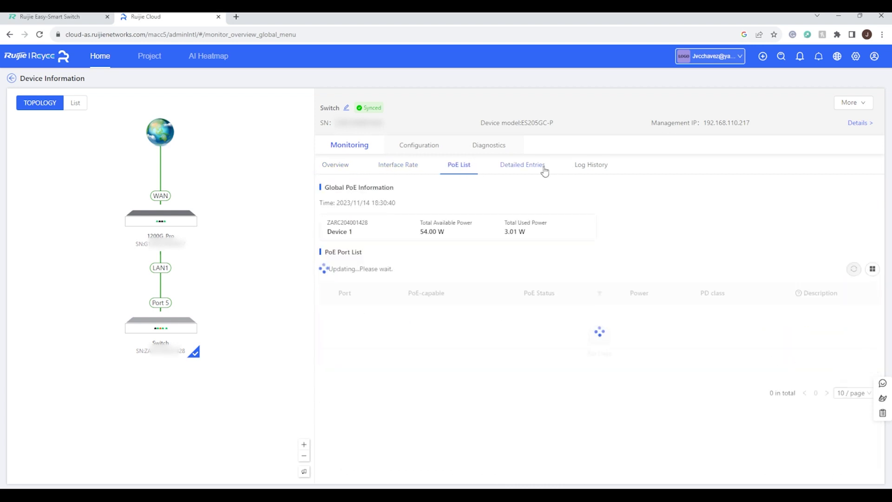
left_click(424, 148)
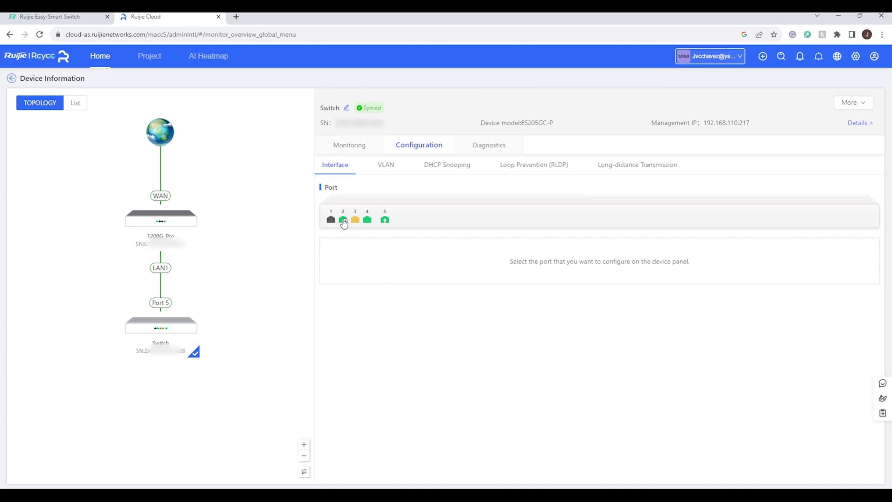
- Check port 2's Status (Enable) and PoE-capable options without changing them
left_click(343, 222)
left_click(492, 277)
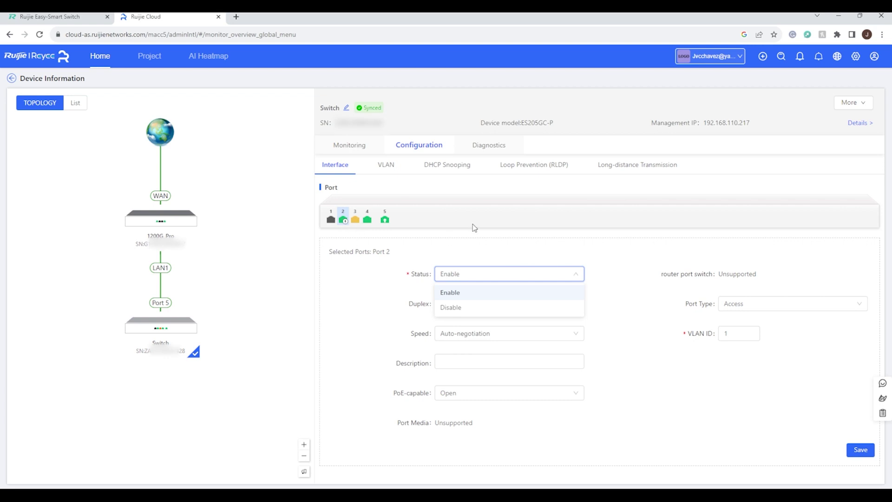
left_click(364, 300)
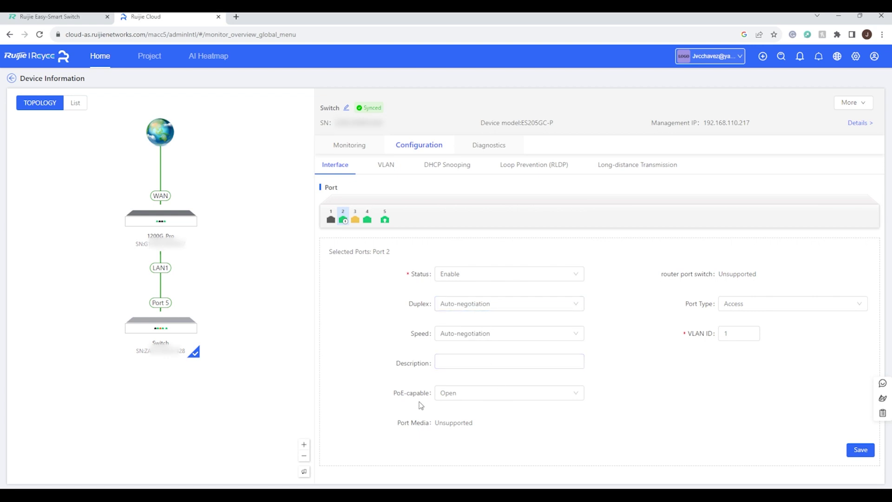
left_click(473, 400)
left_click(291, 377)
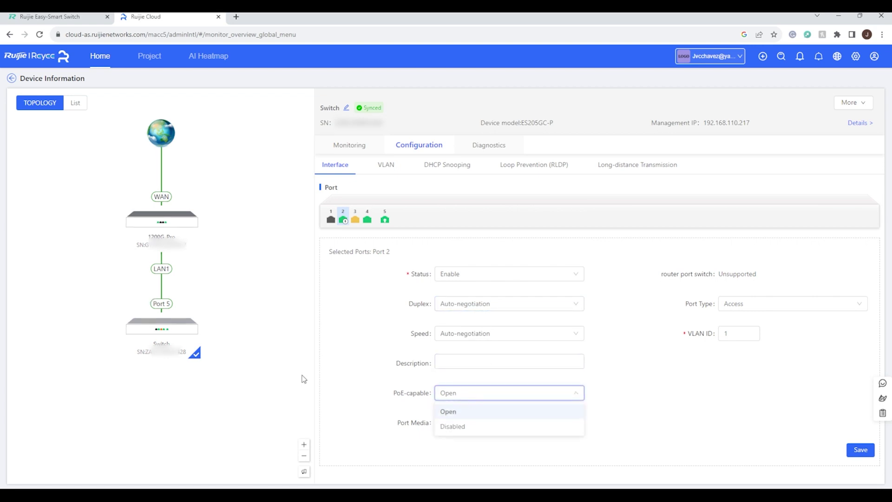
- Review the VLAN, Loop Prevention (RLDP) and Long-distance Transmission settings
left_click(386, 171)
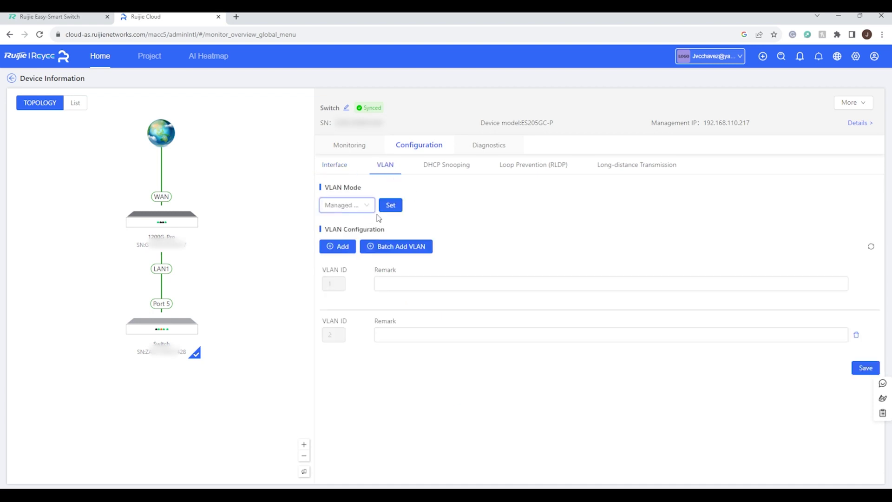
left_click(339, 247)
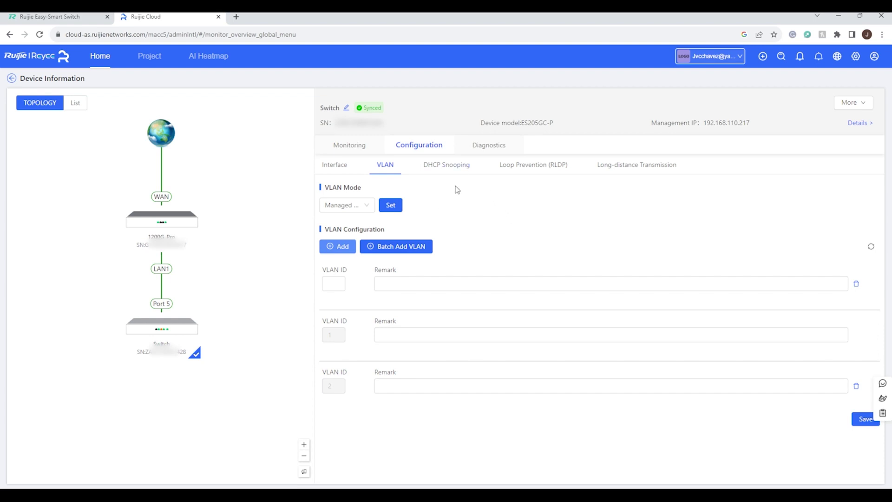
left_click(538, 171)
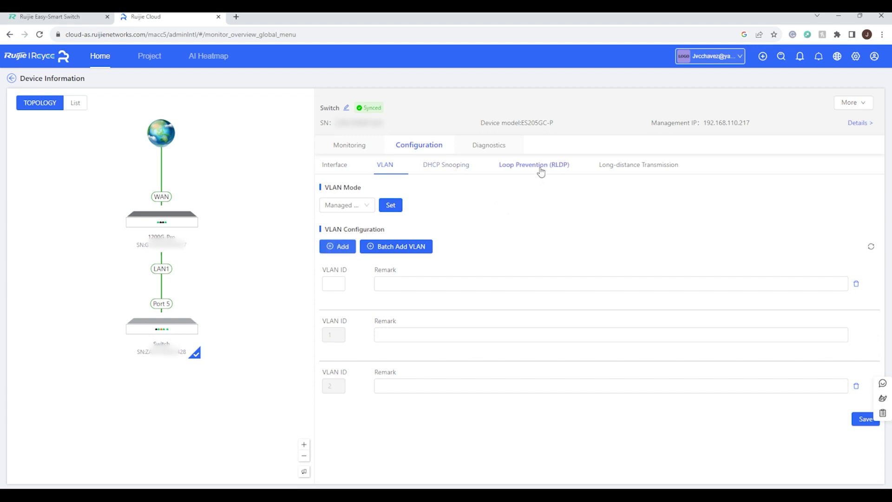
left_click(656, 168)
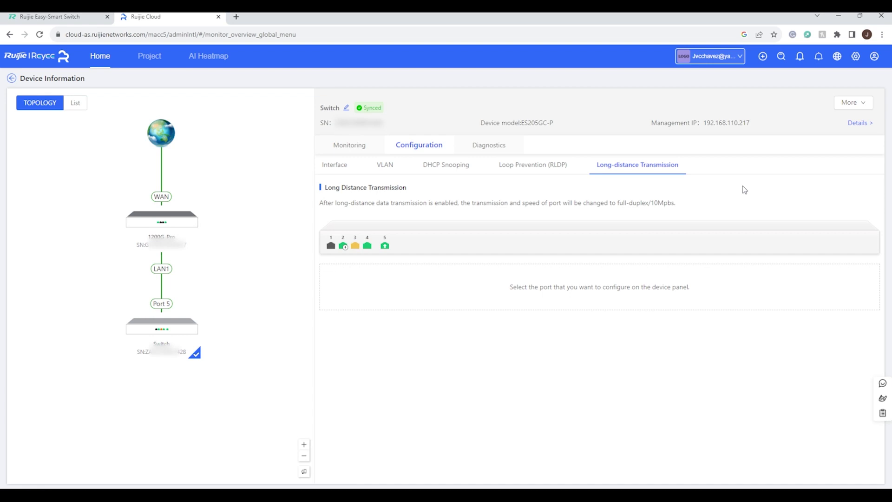
- Run a Diagnostics cable test on port 3 of the Switch
left_click(492, 147)
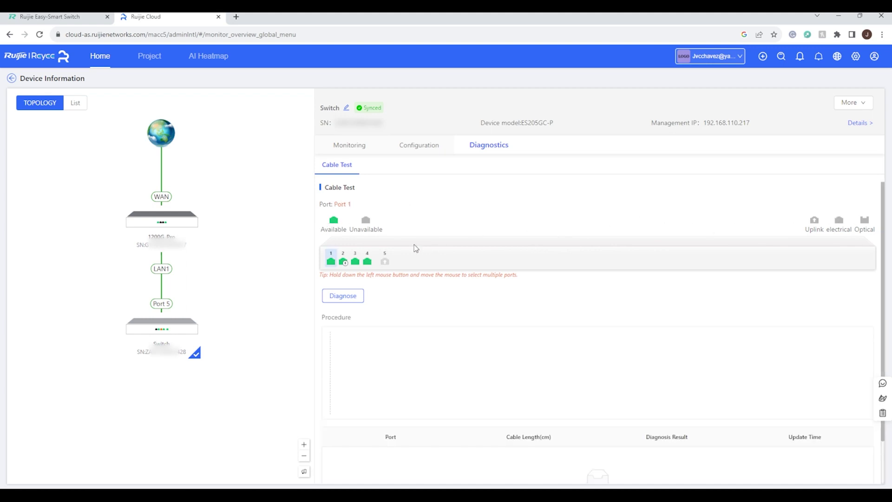
left_click(355, 259)
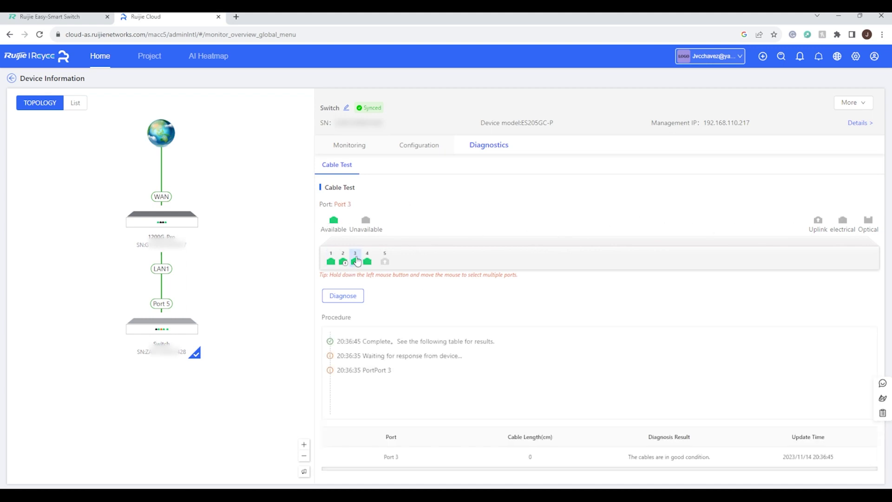